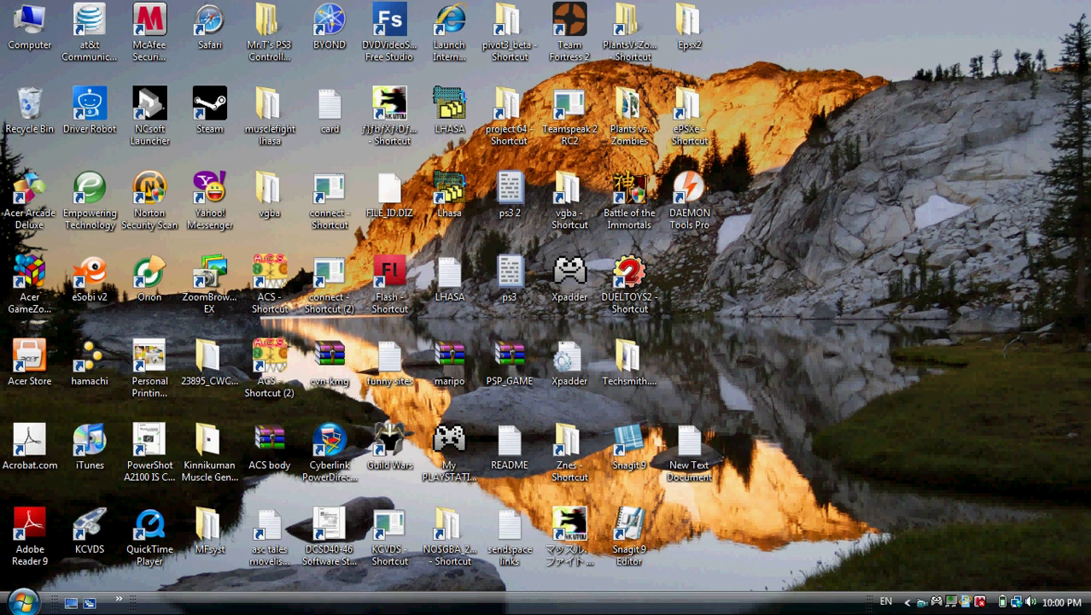
Raise the speaker volume to 46
key("XF86AudioRaiseVolume")
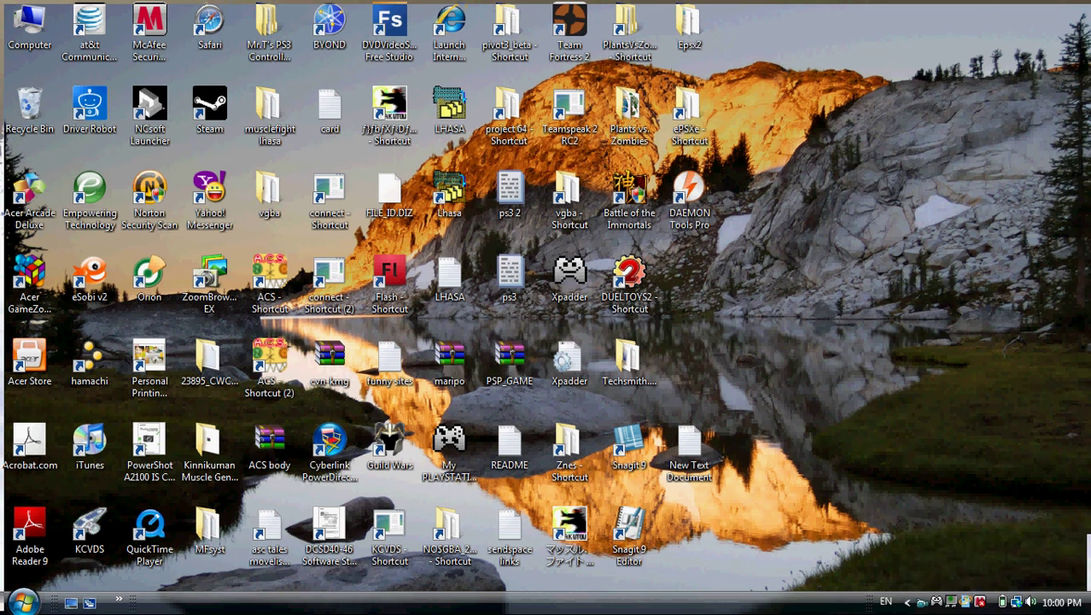
key("XF86AudioRaiseVolume")
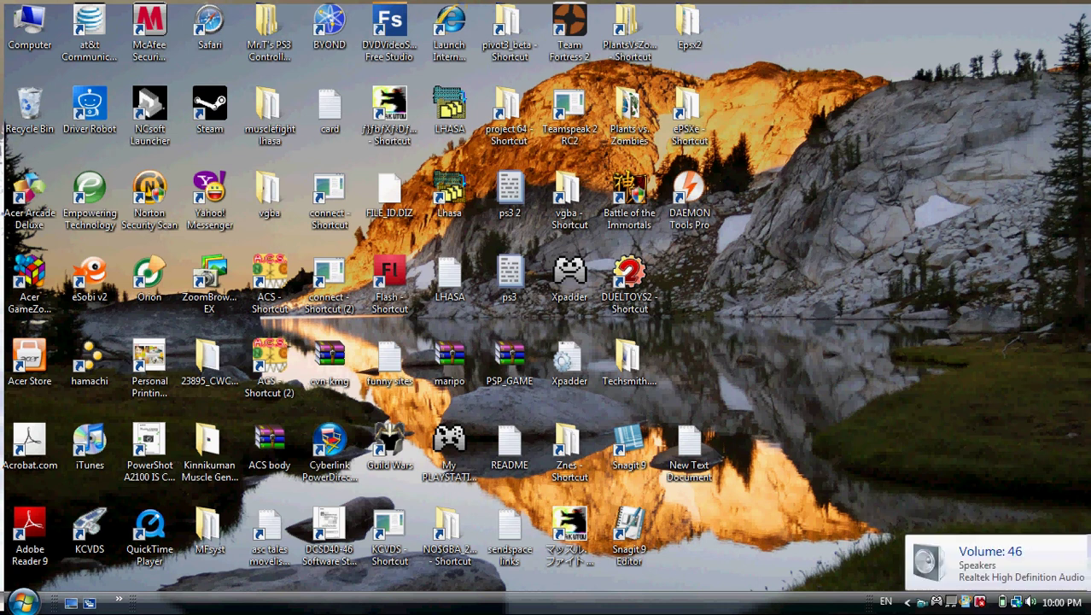
right_click(1031, 602)
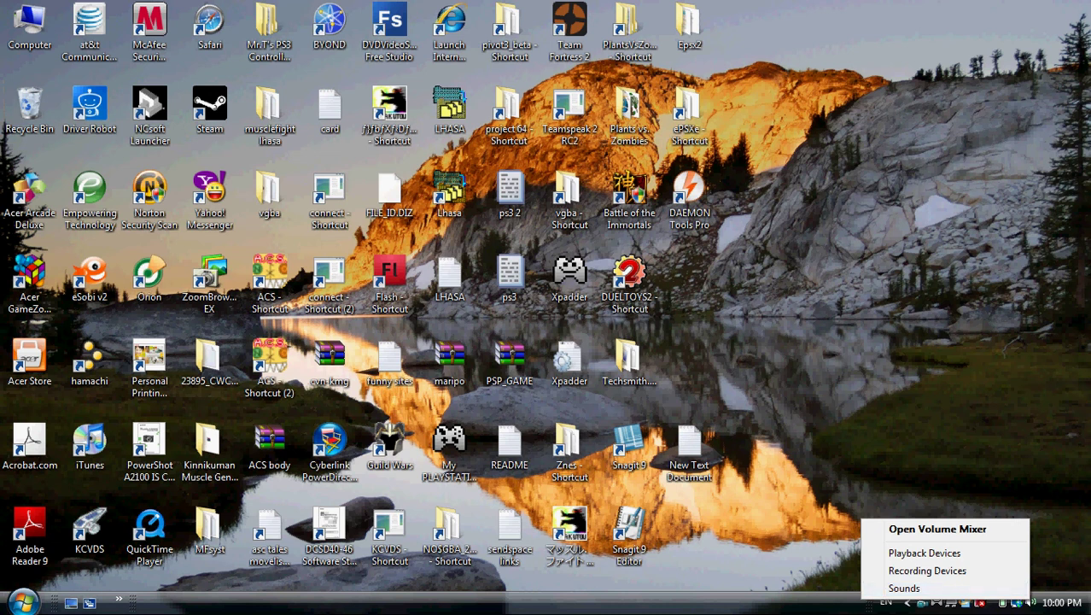
key("Escape")
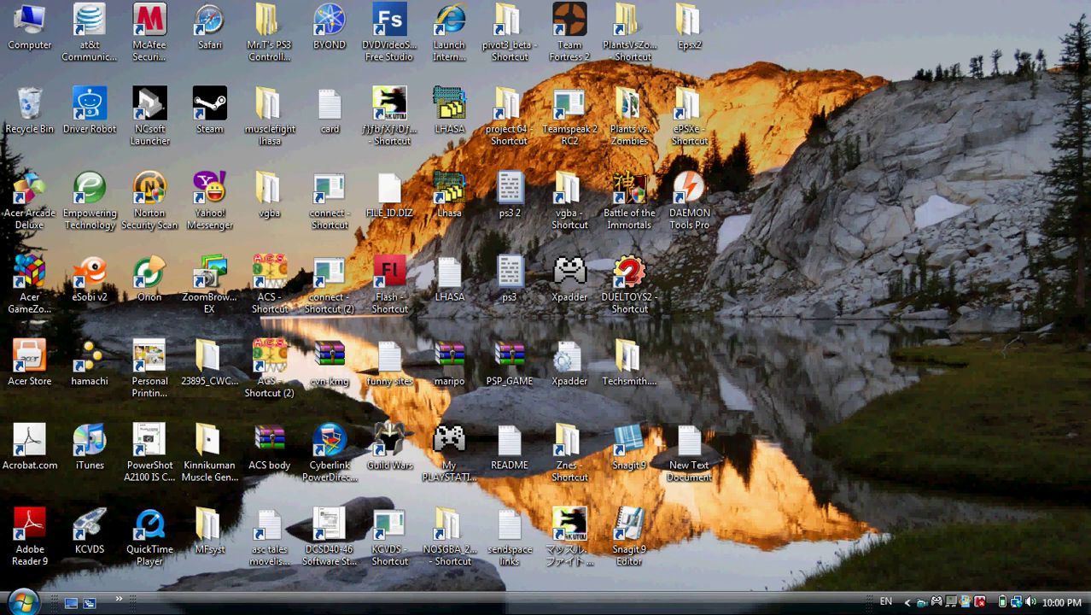
Launch Duel Toys 2, decline the Google Desktop installation, and quit the game from its title screen
double_click(630, 284)
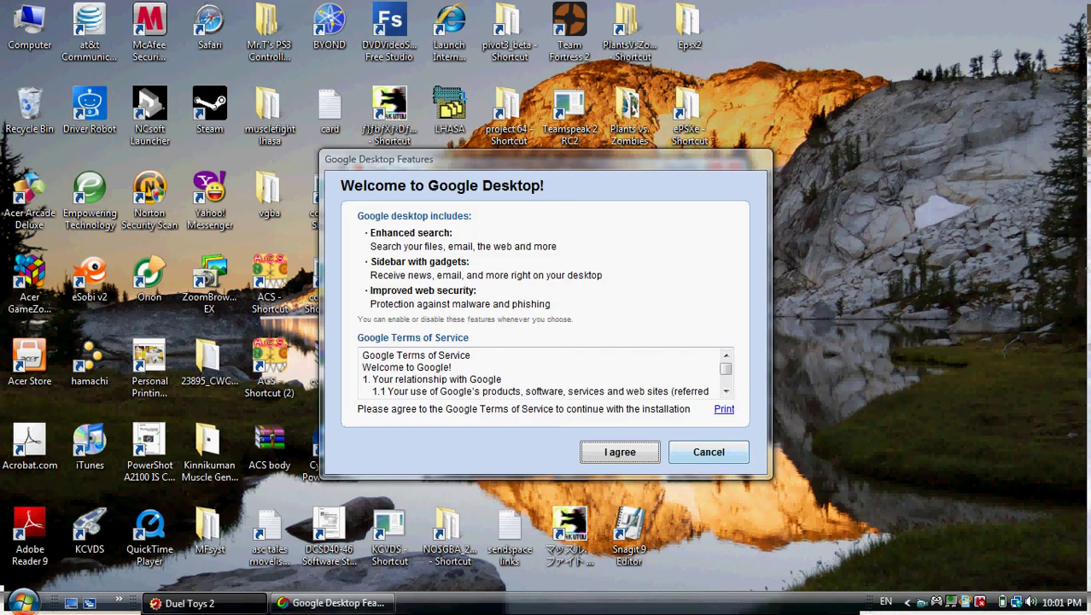
left_click(708, 453)
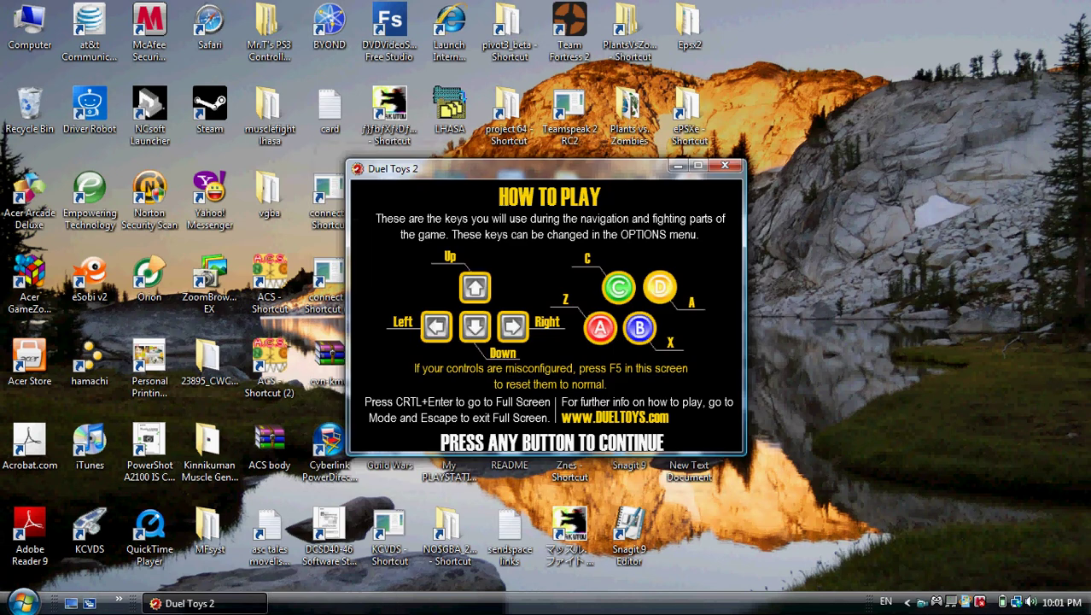
key("Return")
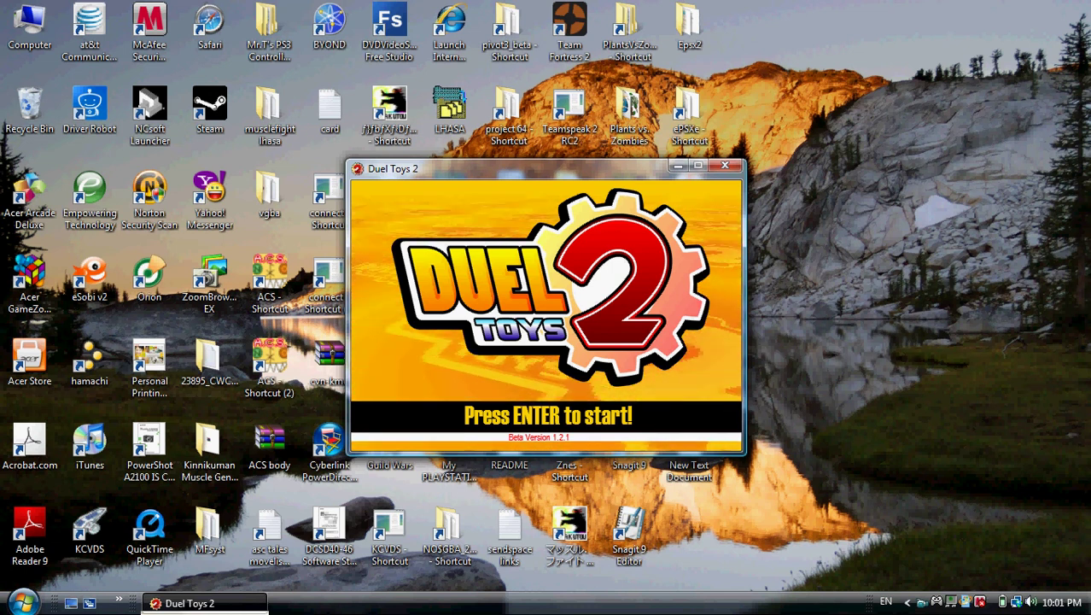
key("Escape")
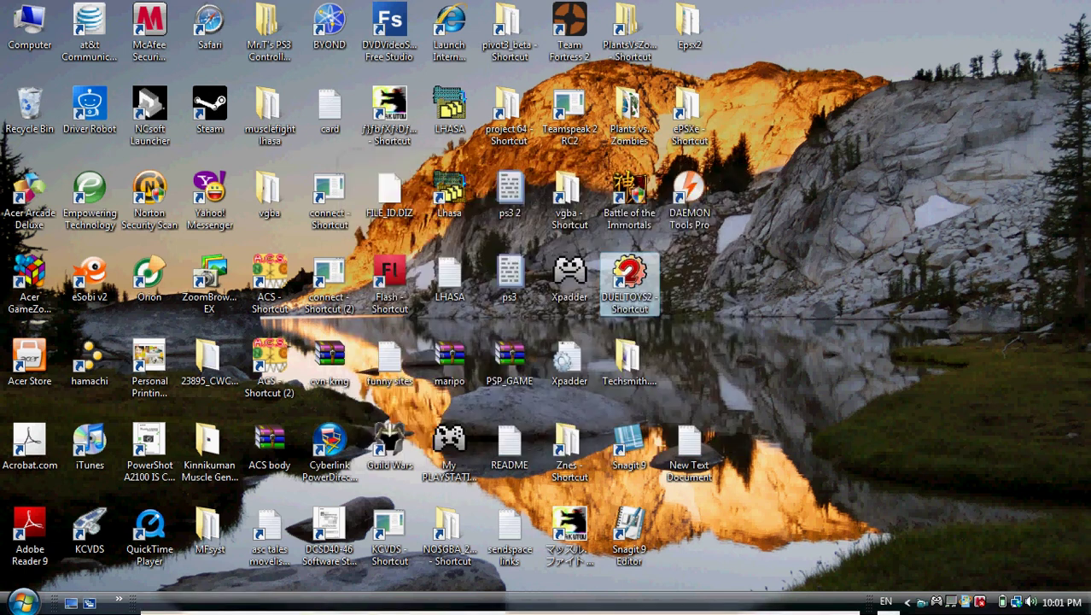
Open the Volume Mixer to examine the speaker and application levels, and move its window toward the middle of the desktop
right_click(1030, 602)
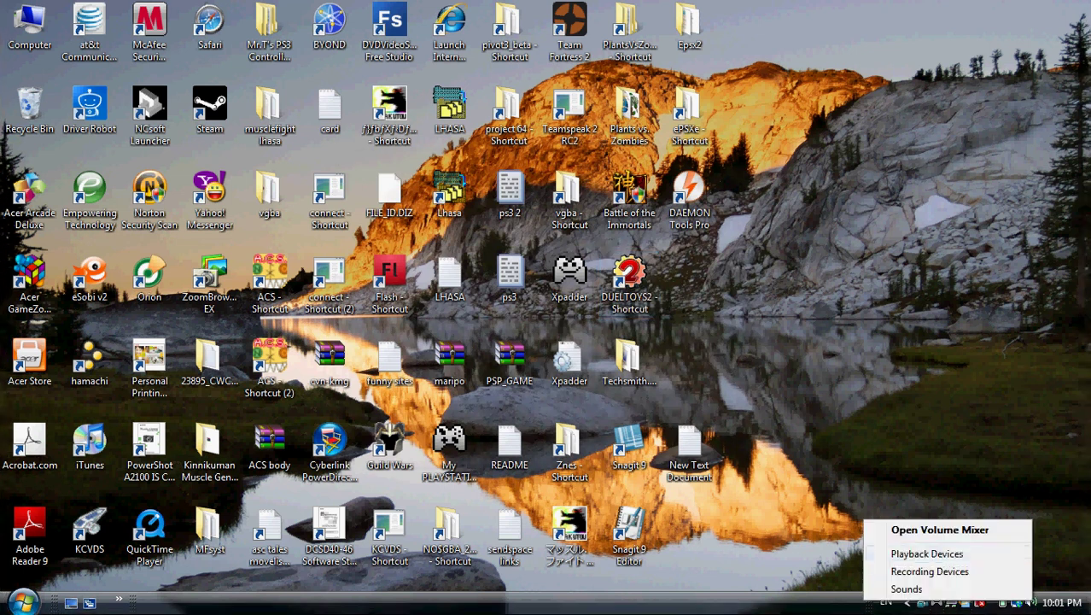
left_click(939, 530)
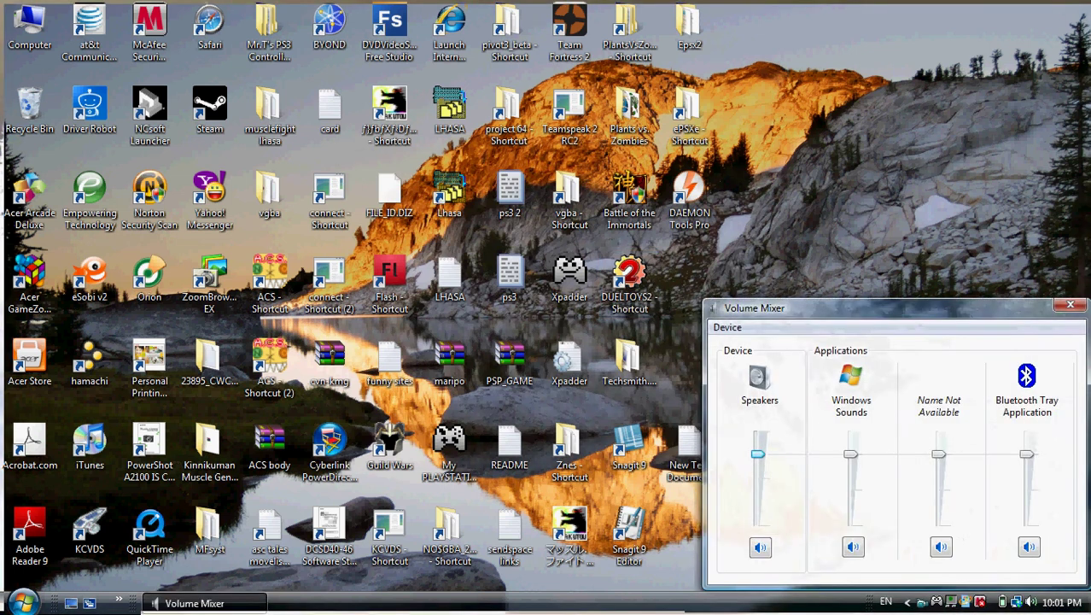
left_click_drag(871, 308, 627, 199)
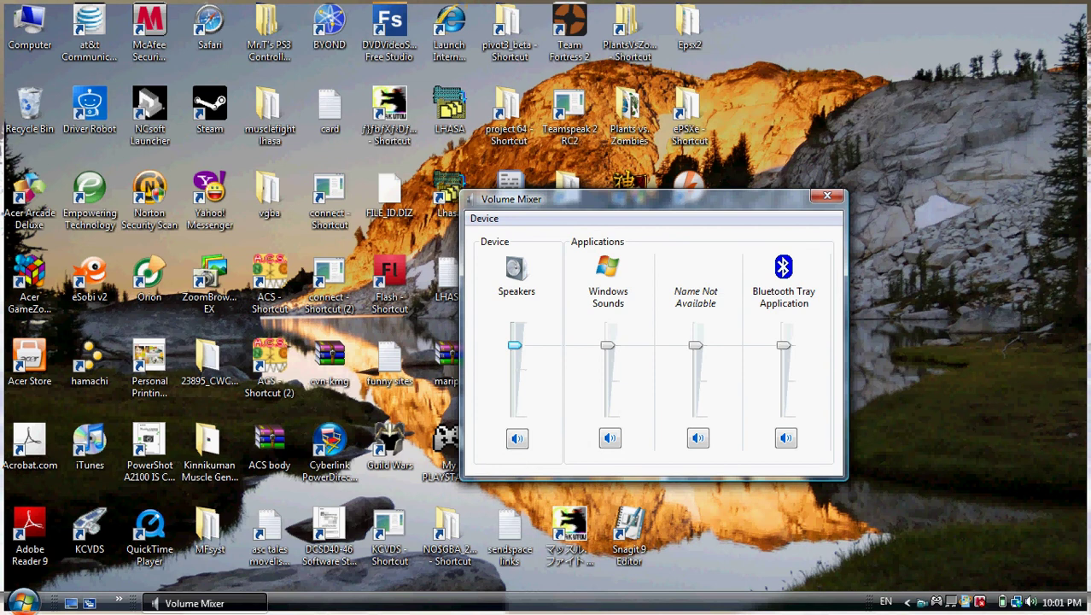
Examine the Stereo Mix and Microphone settings in Acer HD Audio Manager, and close it together with the Volume Mixer
left_click(907, 601)
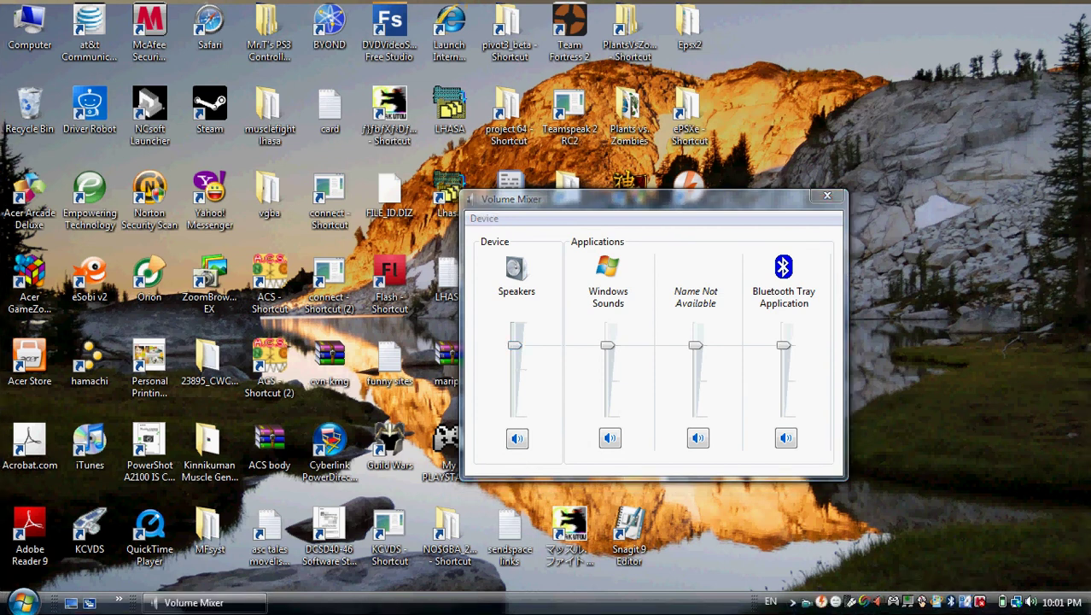
right_click(879, 601)
left_click(769, 418)
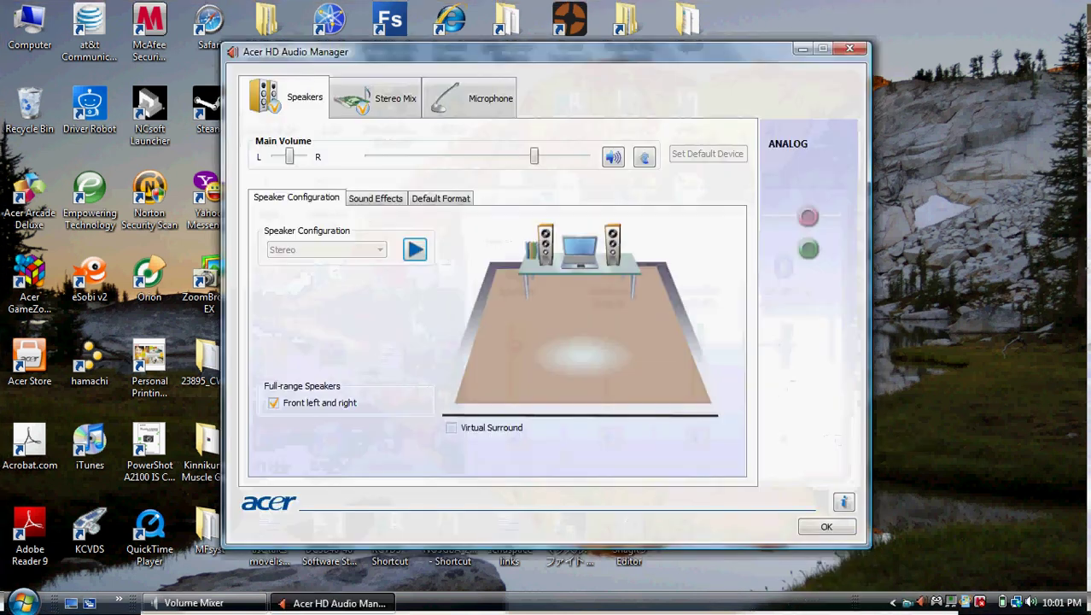
left_click(375, 96)
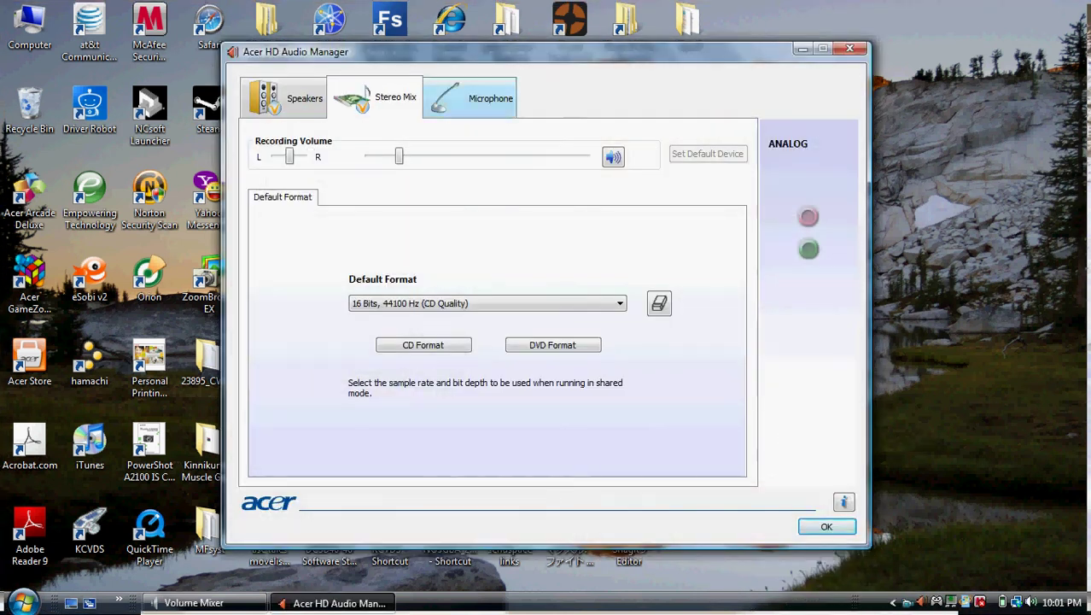
left_click(479, 99)
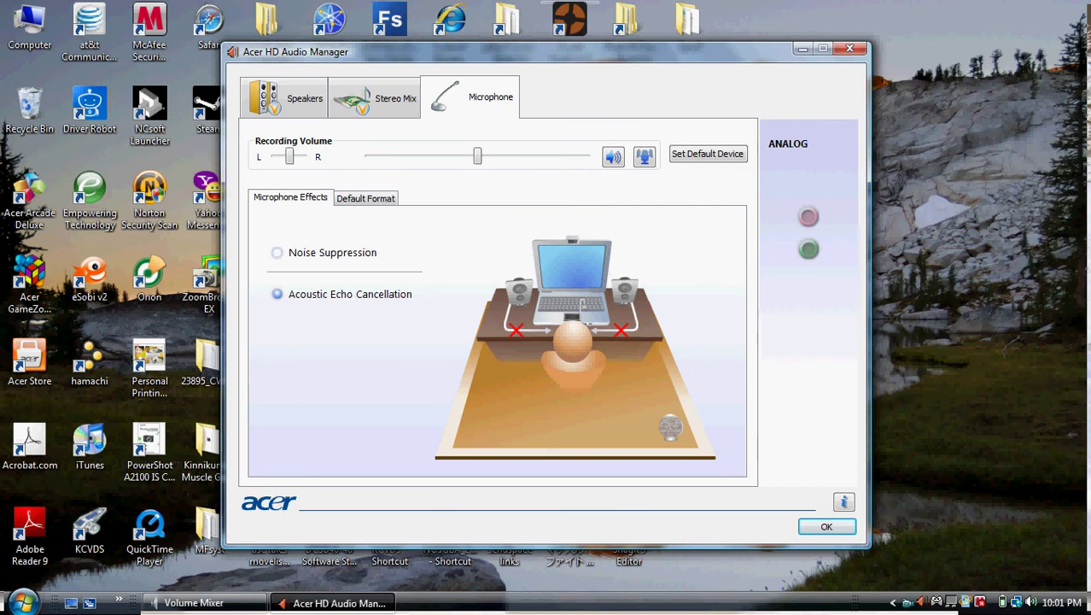
left_click(850, 48)
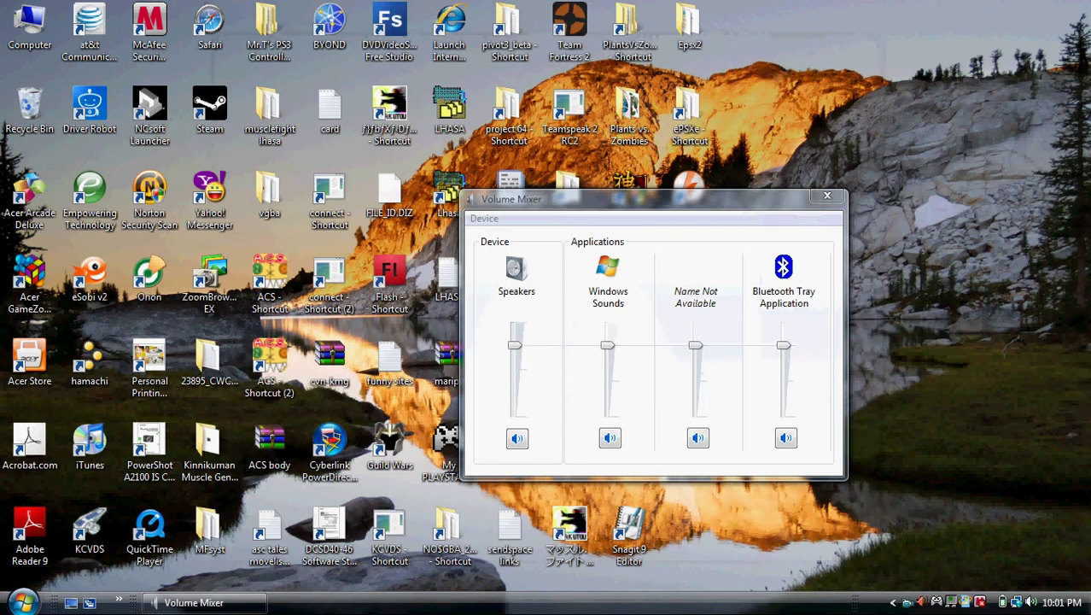
left_click(827, 195)
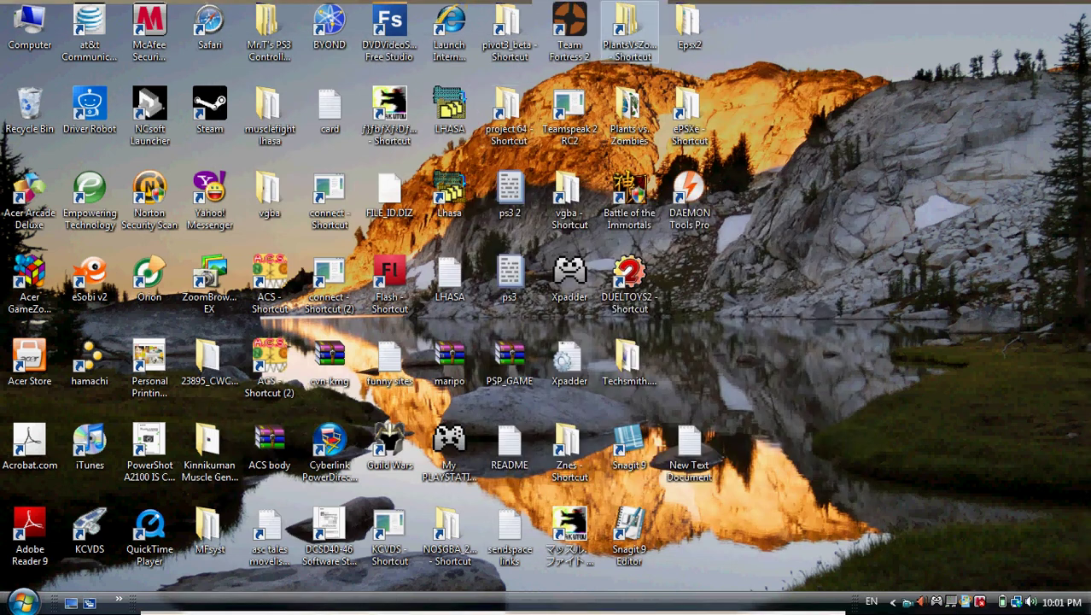
Launch the ePSXe emulator from the ePSXe folder on the DATA (D:) drive
double_click(689, 111)
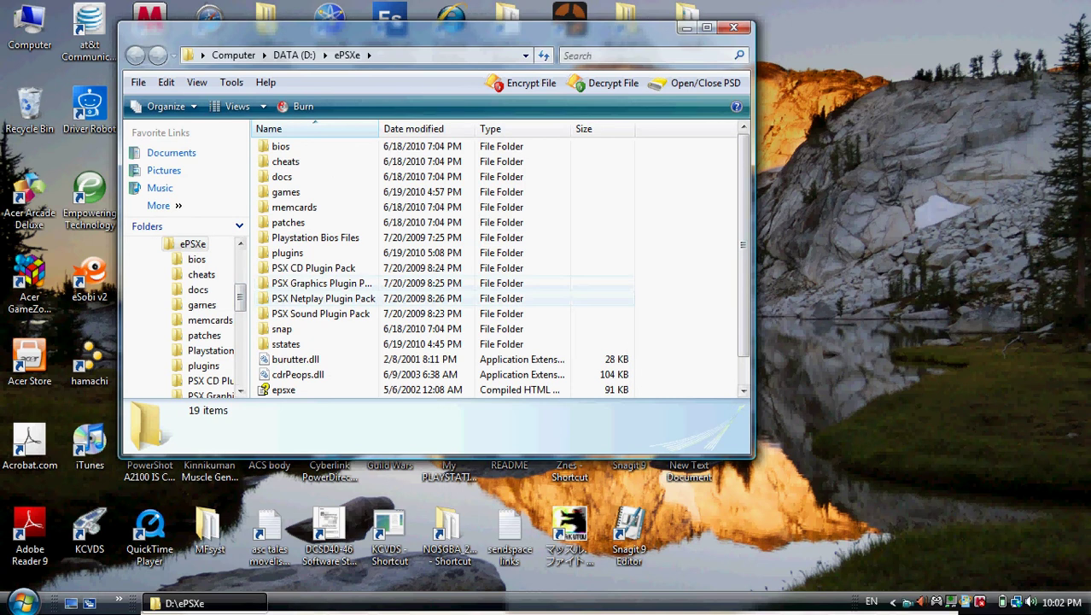
scroll(742, 256, "down", 1)
double_click(285, 374)
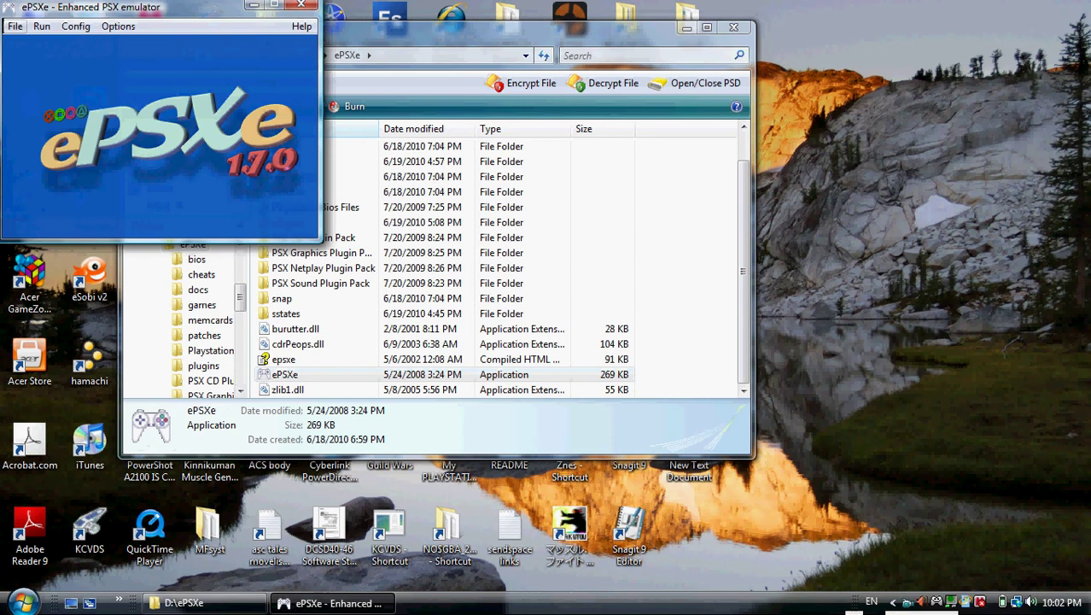
Start a game in the emulator and stop it during the intro
left_click(16, 27)
key("Down")
key("Return")
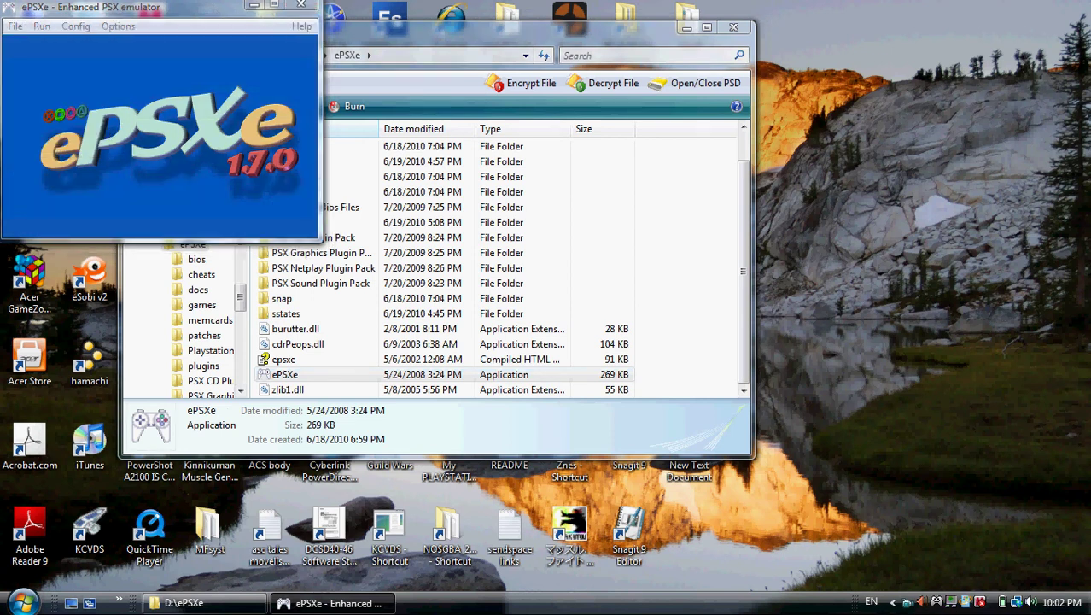
double_click(258, 154)
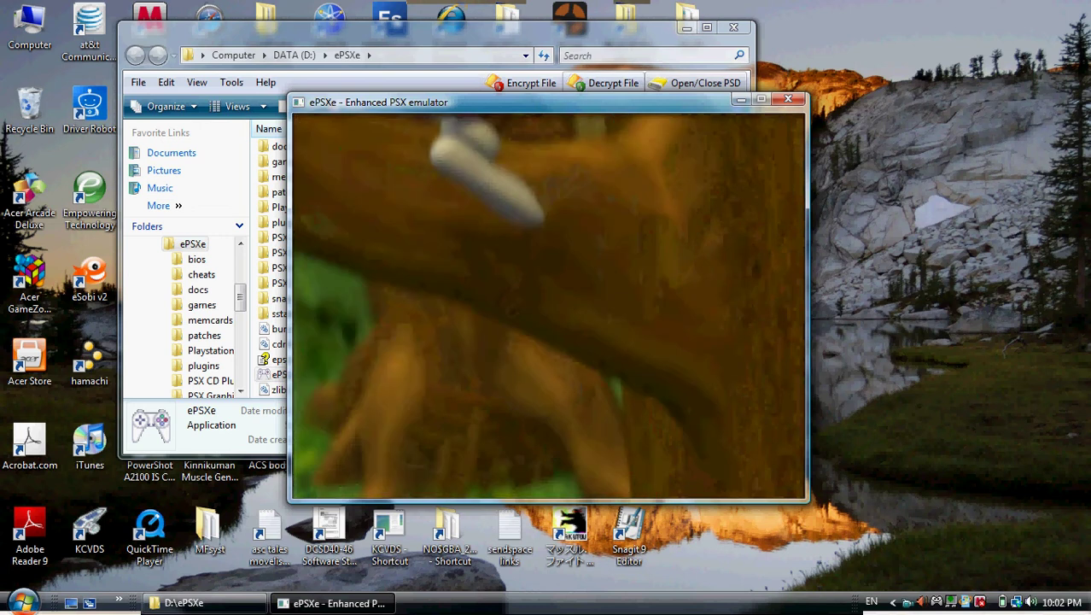
left_click_drag(547, 102, 725, 241)
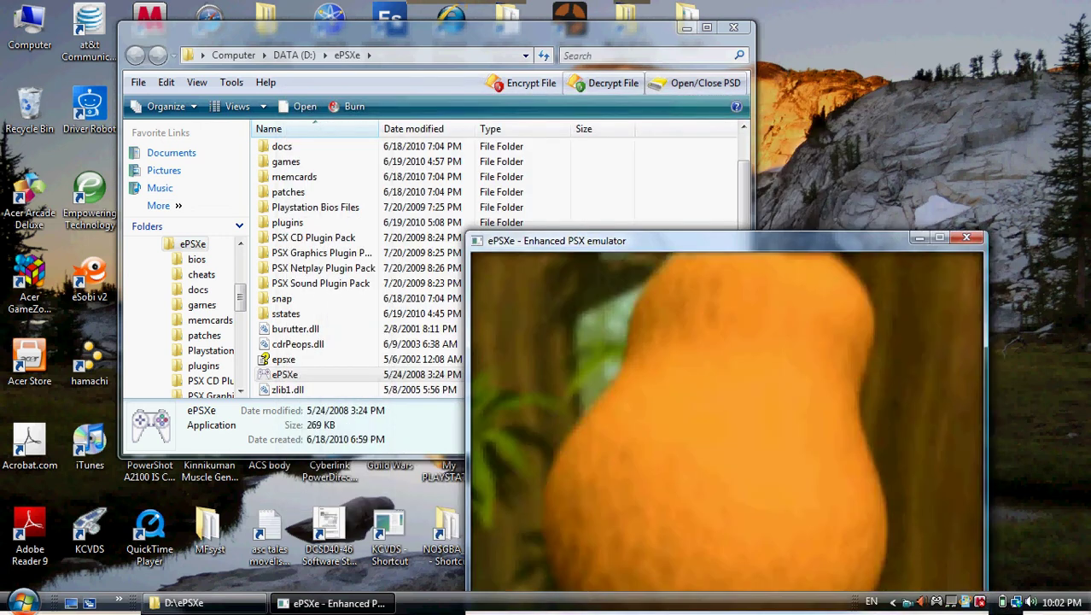
key("Escape")
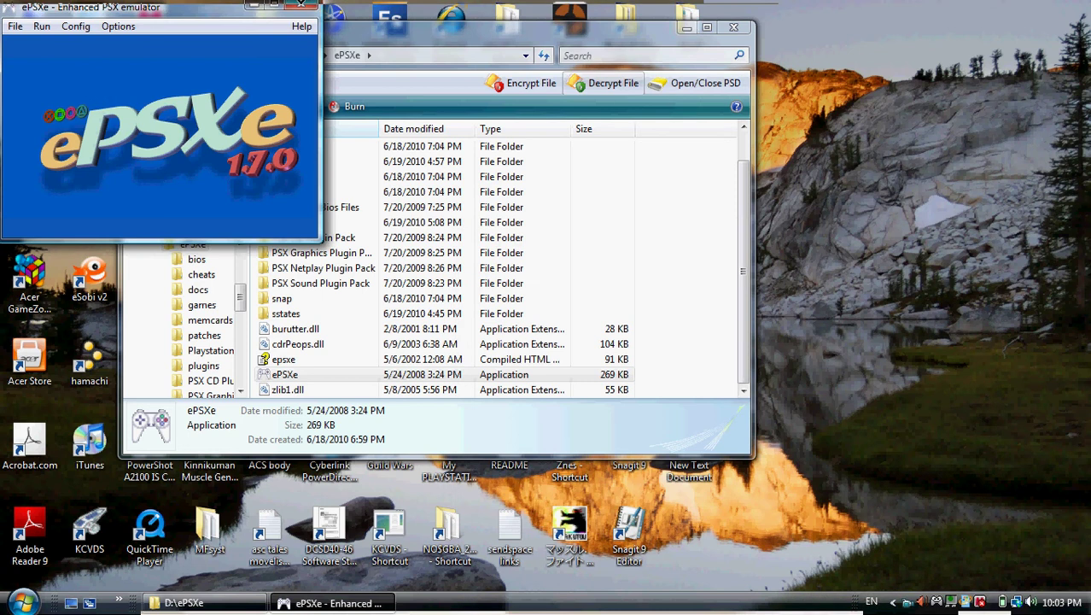
left_click(75, 27)
mouse_move(106, 193)
mouse_move(226, 194)
left_click(256, 111)
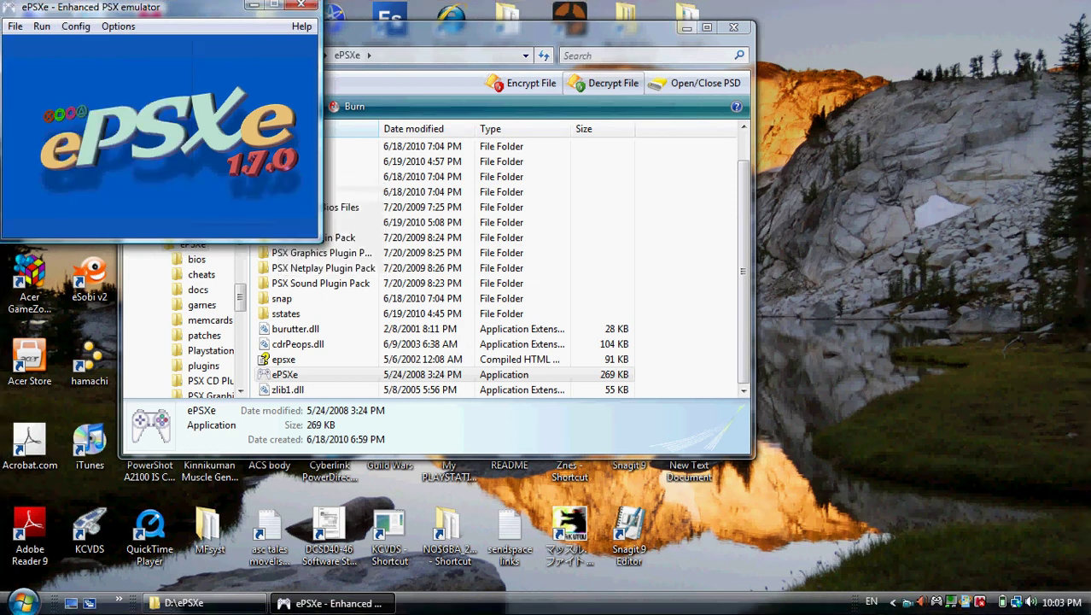
key("alt+f")
key("Down")
key("Down")
key("Return")
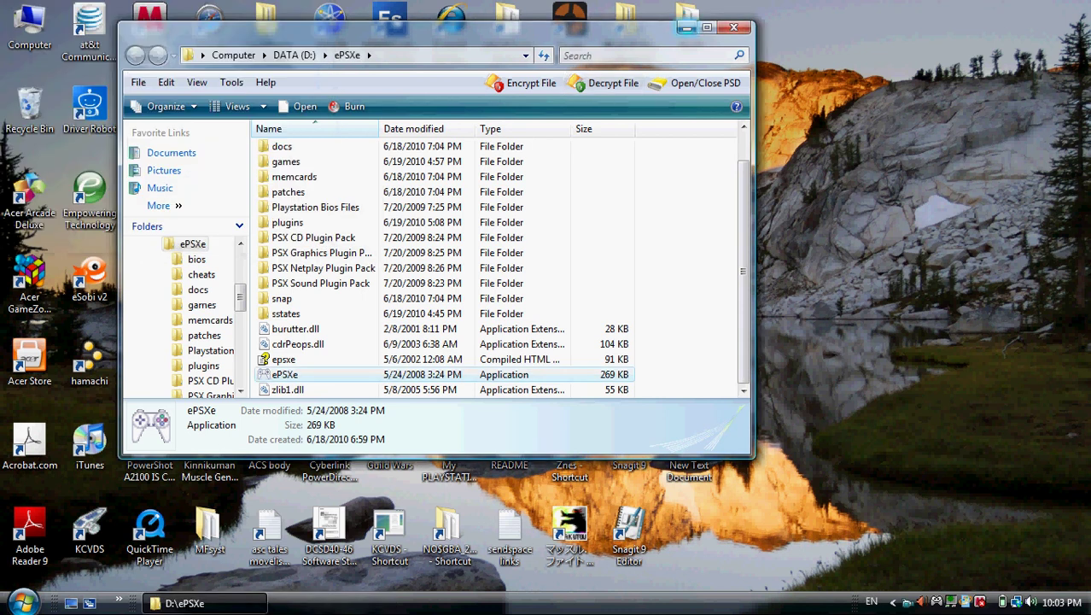
Relaunch the ePSXe application from the ePSXe folder
left_click(686, 27)
double_click(329, 200)
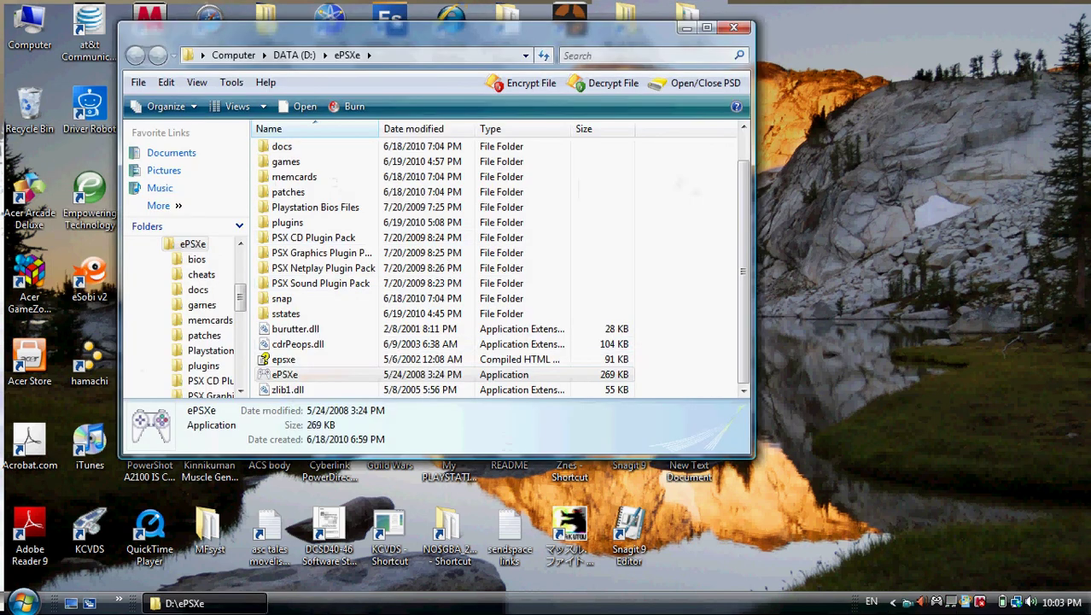
double_click(284, 374)
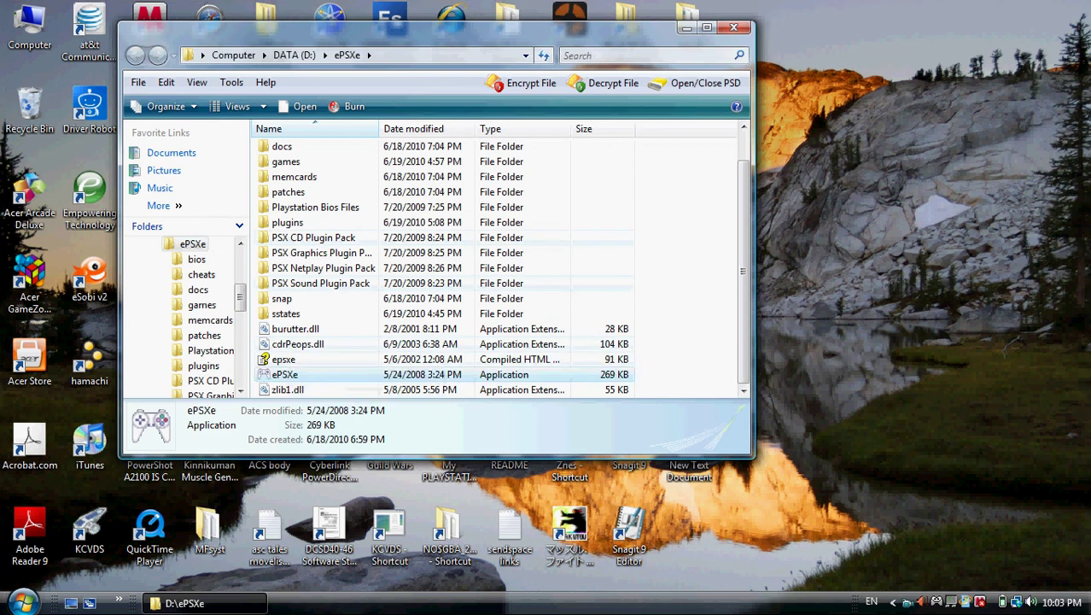
View the button mapping in the gamepad configuration for port 1, pad 1, and close it without changes
left_click(75, 26)
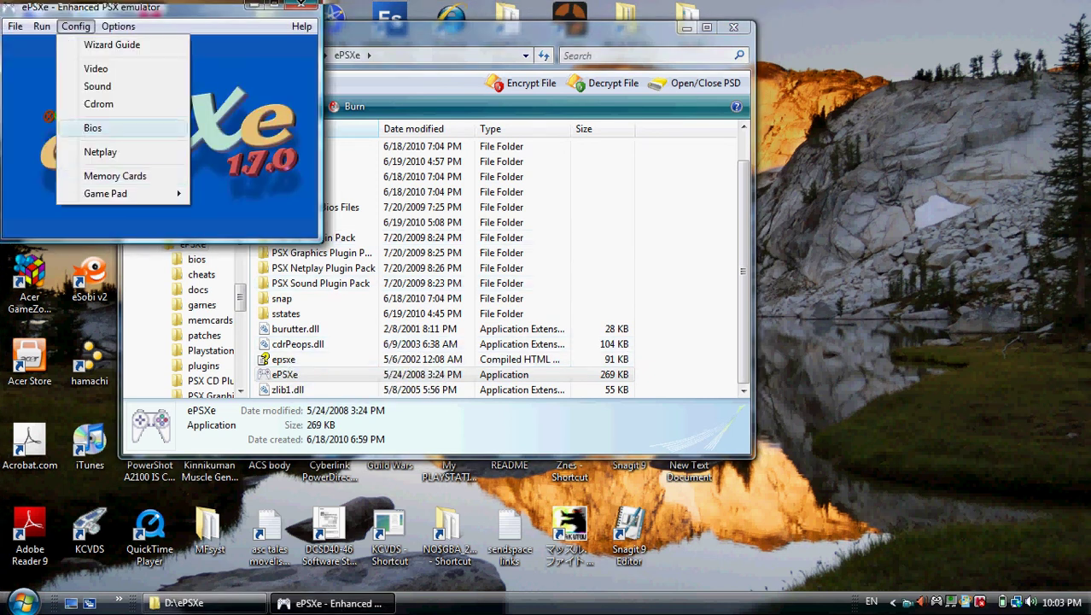
mouse_move(105, 193)
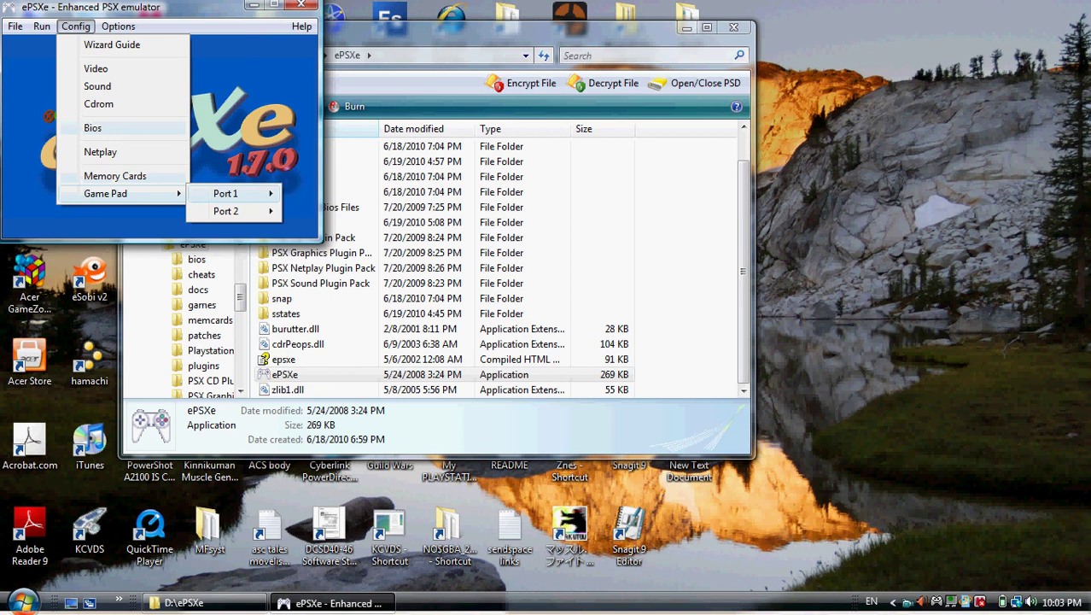
mouse_move(226, 193)
left_click(317, 193)
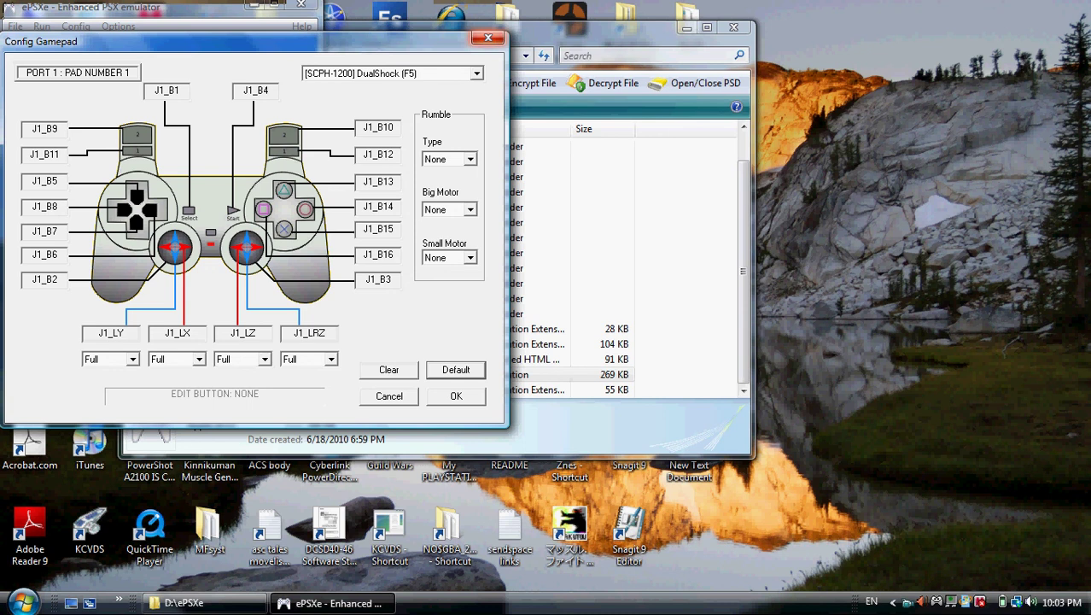
left_click(487, 37)
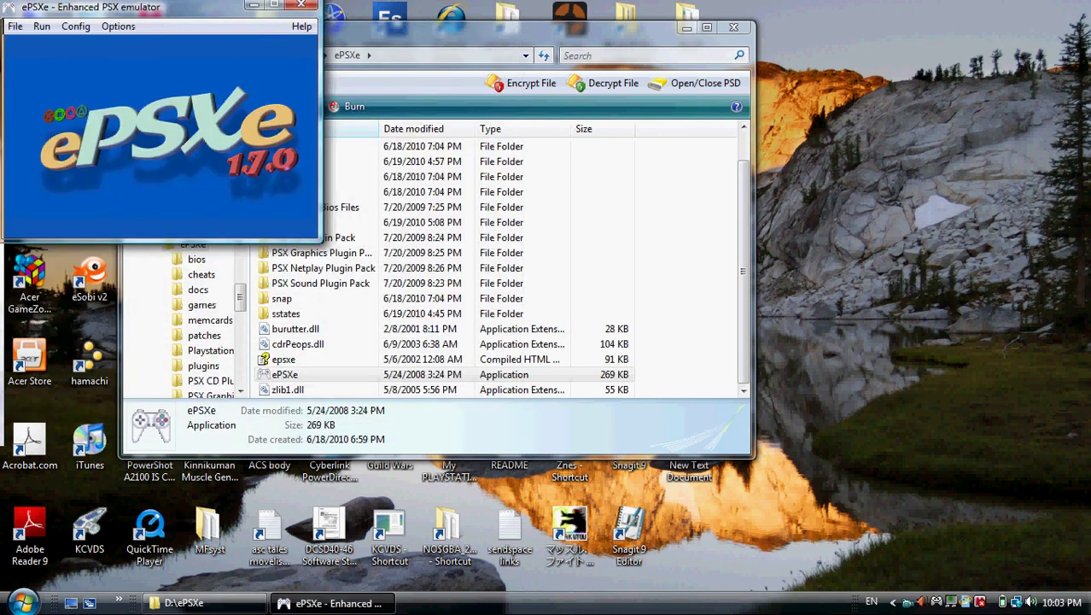
Load the Tomba! 2 game in the emulator and bring its window in front of the file explorer
left_click(15, 27)
left_click(48, 62)
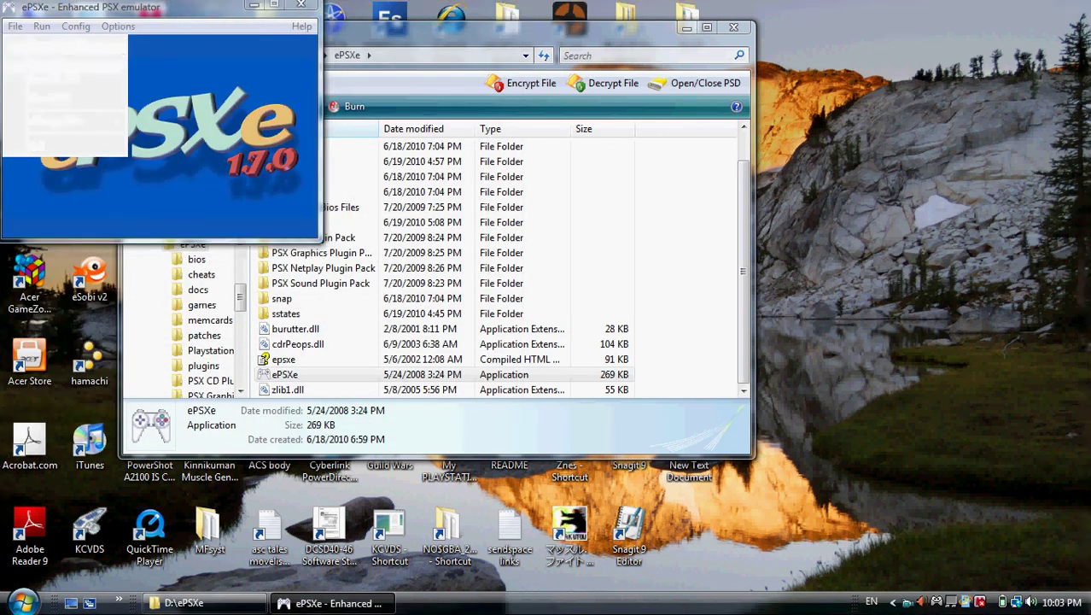
double_click(190, 151)
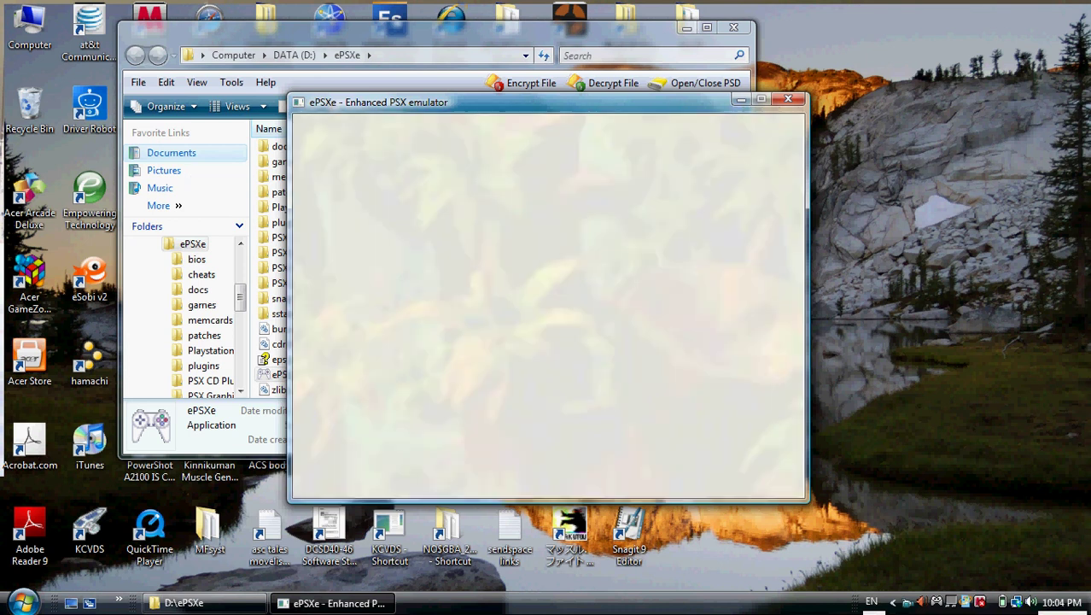
left_click(189, 155)
left_click(172, 153)
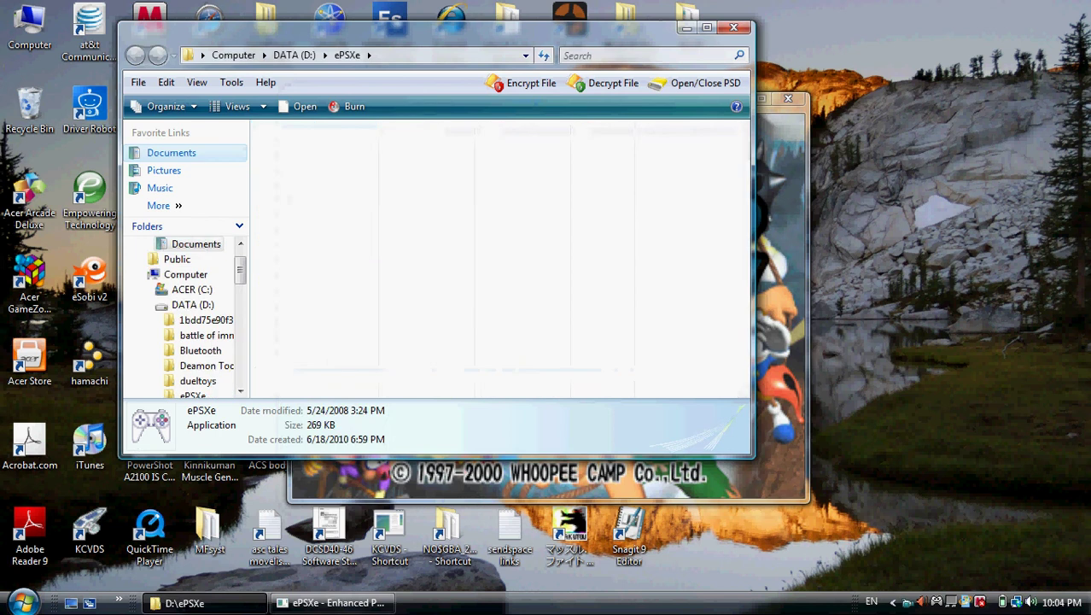
key("alt+Tab")
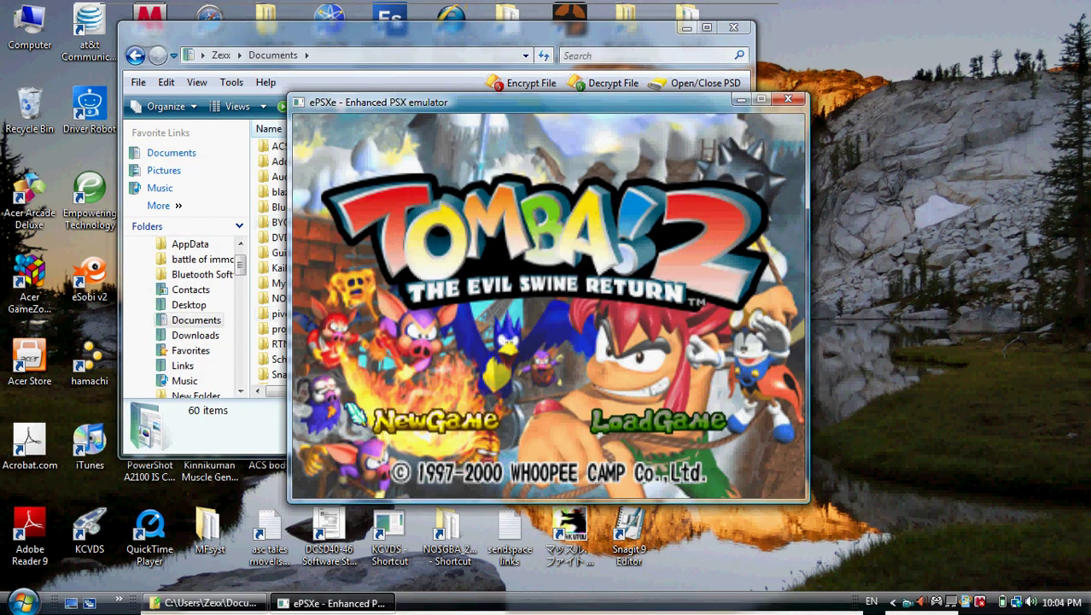
Go back to the main title choices, view the game's Sound options and return to the title screen without changes
key("Escape")
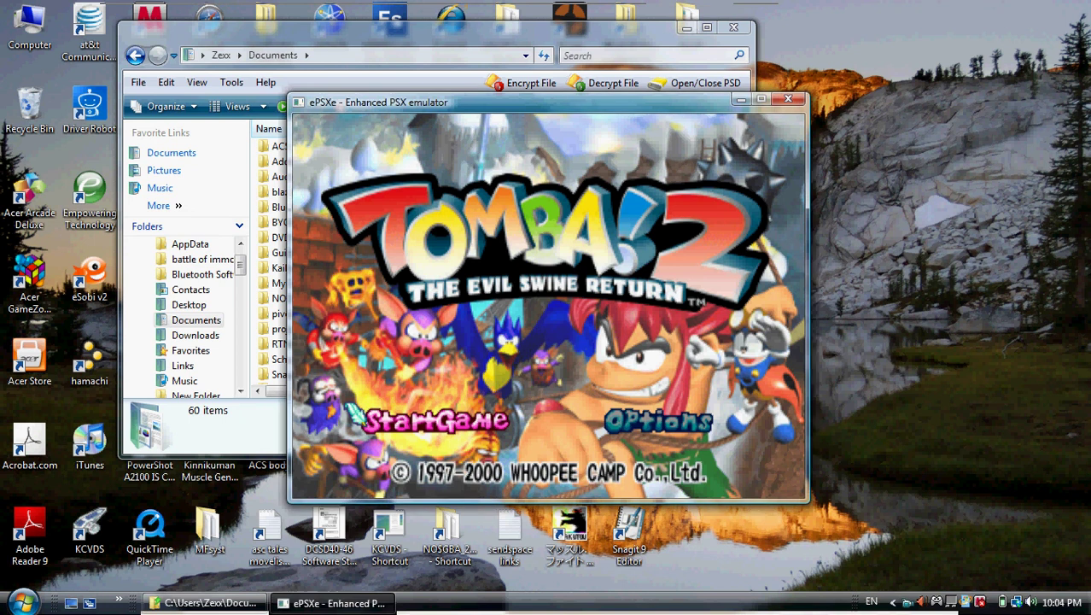
key("Right")
key("z")
key("Down")
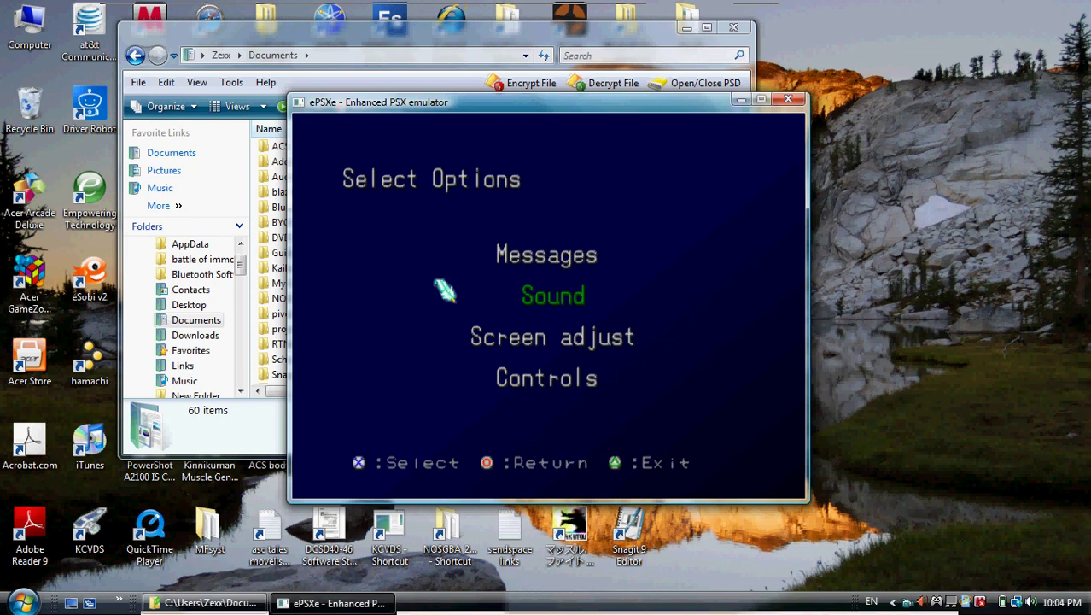
key("x")
key("z")
key("Down")
key("z")
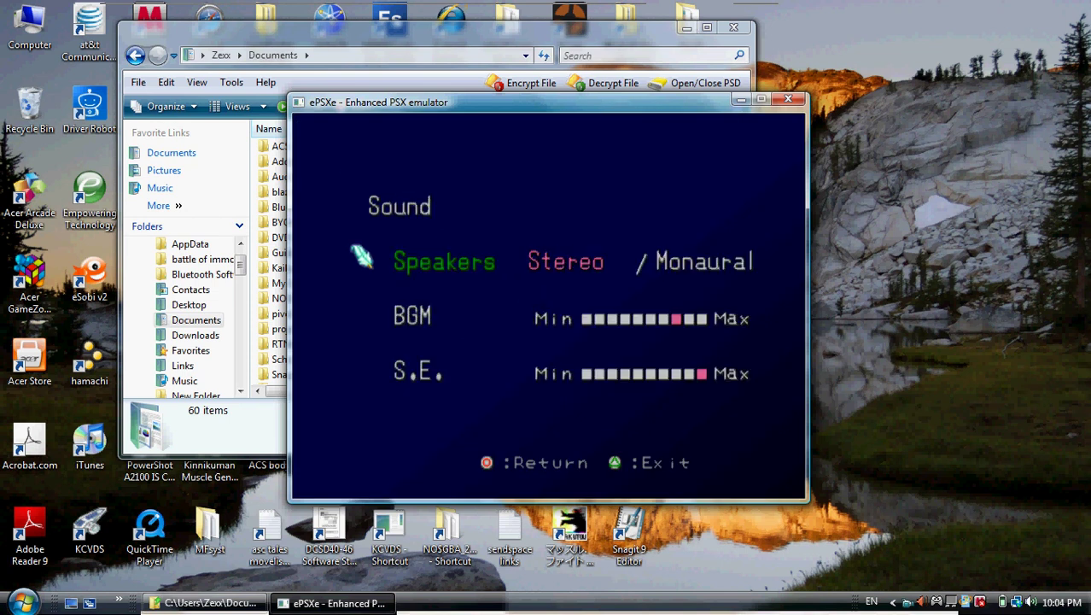
key("x")
key("x")
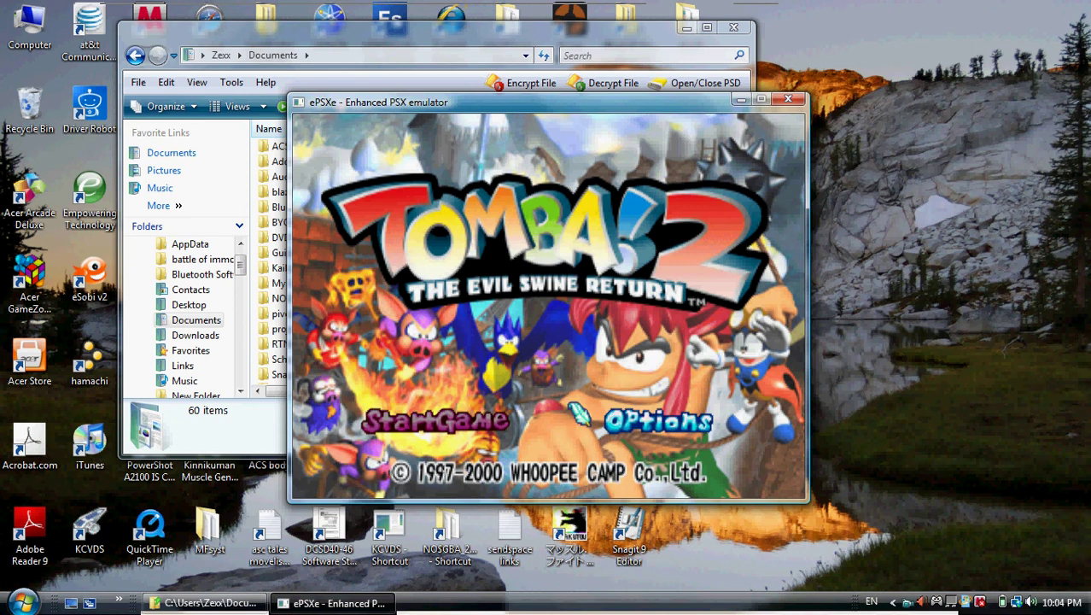
Start a new game from the title screen and advance past the fisherman's opening dialogue
key("Left")
key("z")
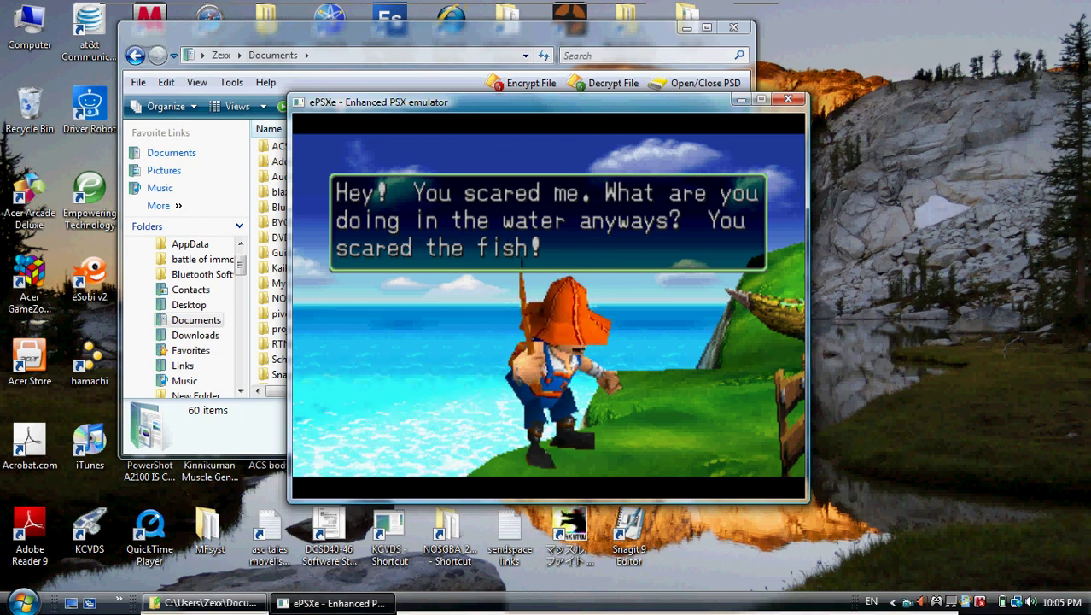
key("x")
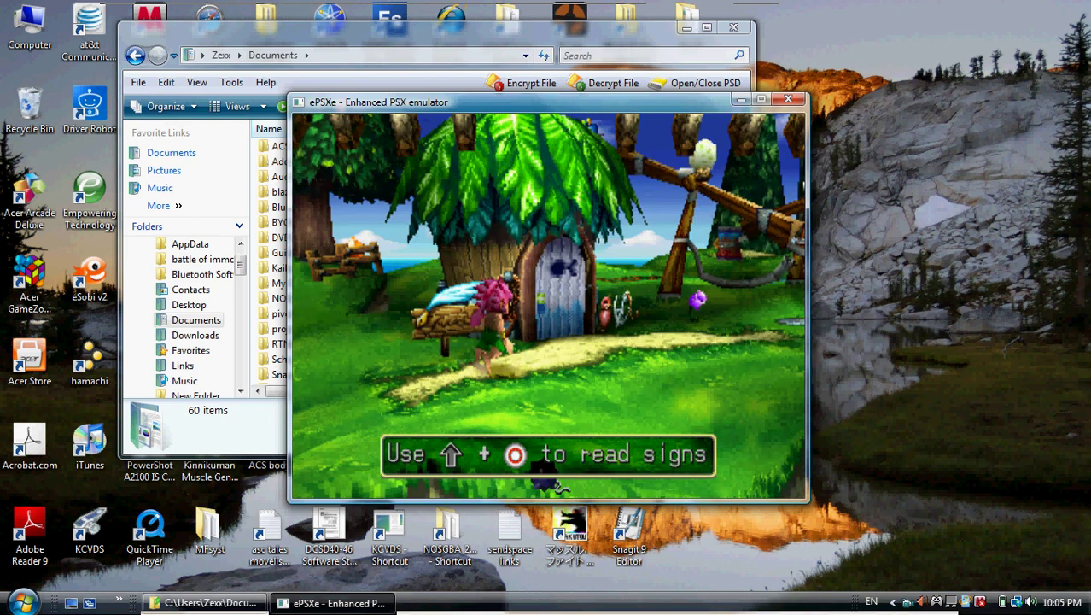
Walk the character along the path to the hut's door and stop the running game
key("Right")
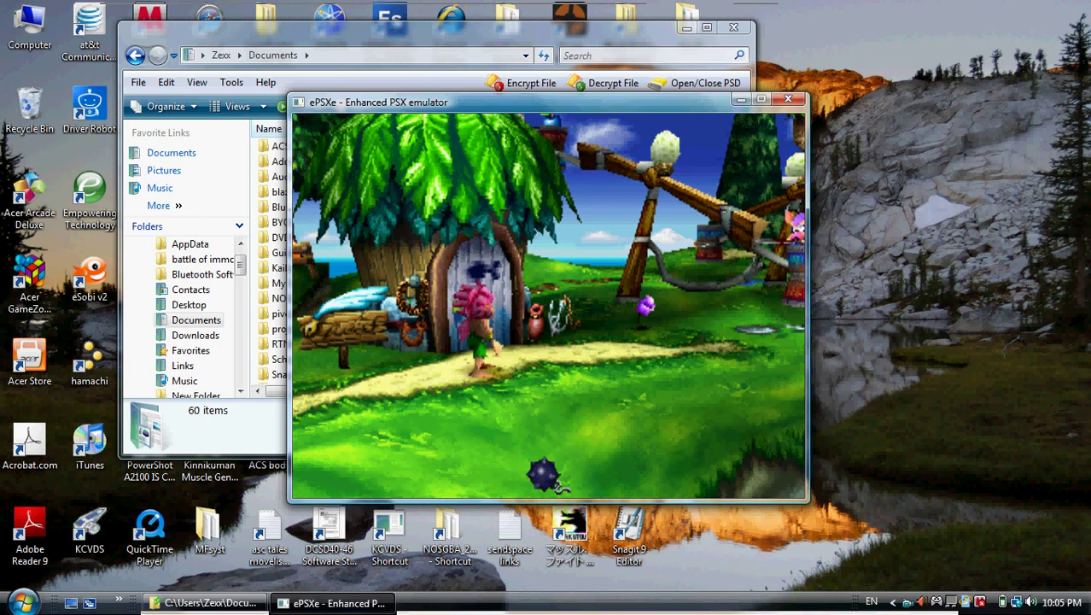
key("Escape")
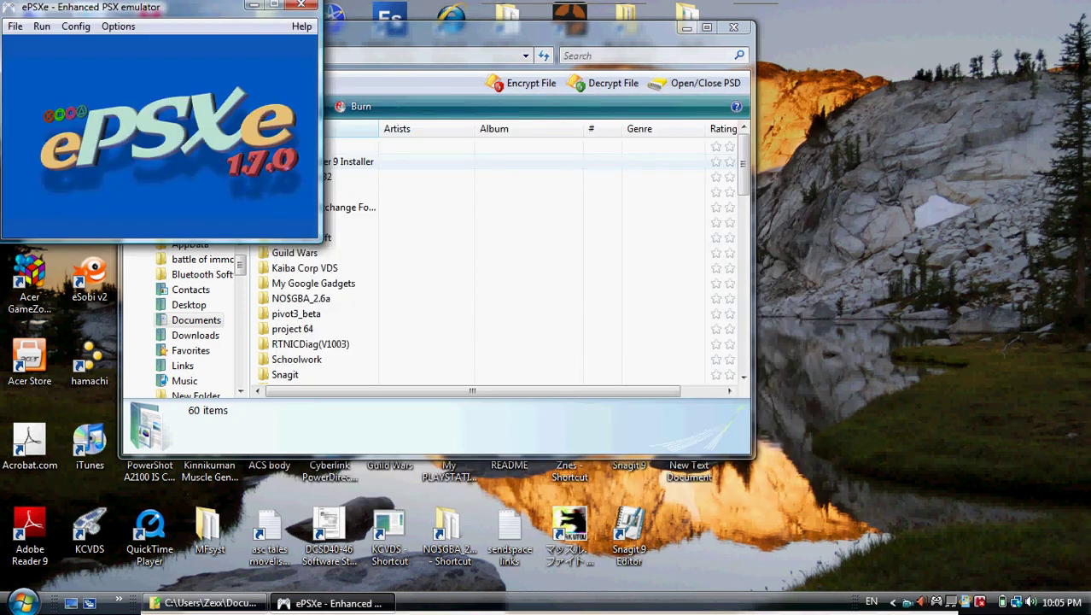